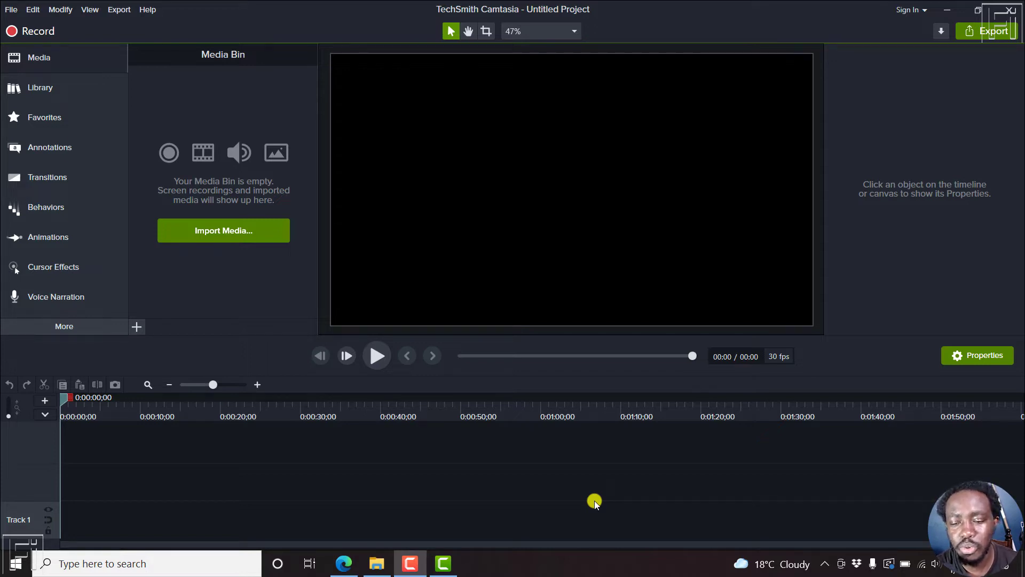
Step: Import the video "[UPDATE] Easily Download YouTube Subtitles as Transcripts" and add it to the timeline at the playhead
left_click(219, 227)
left_click(432, 240)
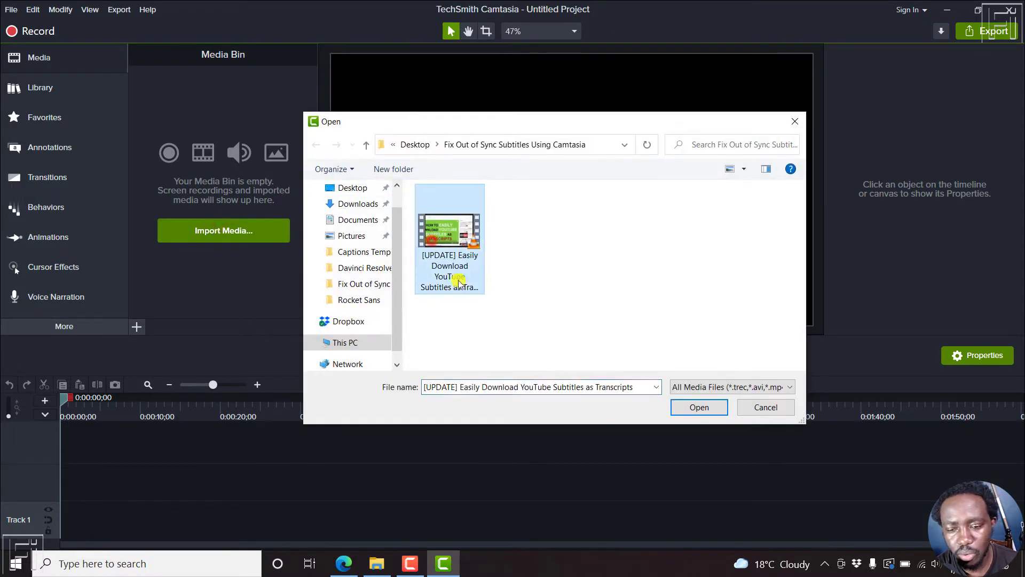
left_click(689, 411)
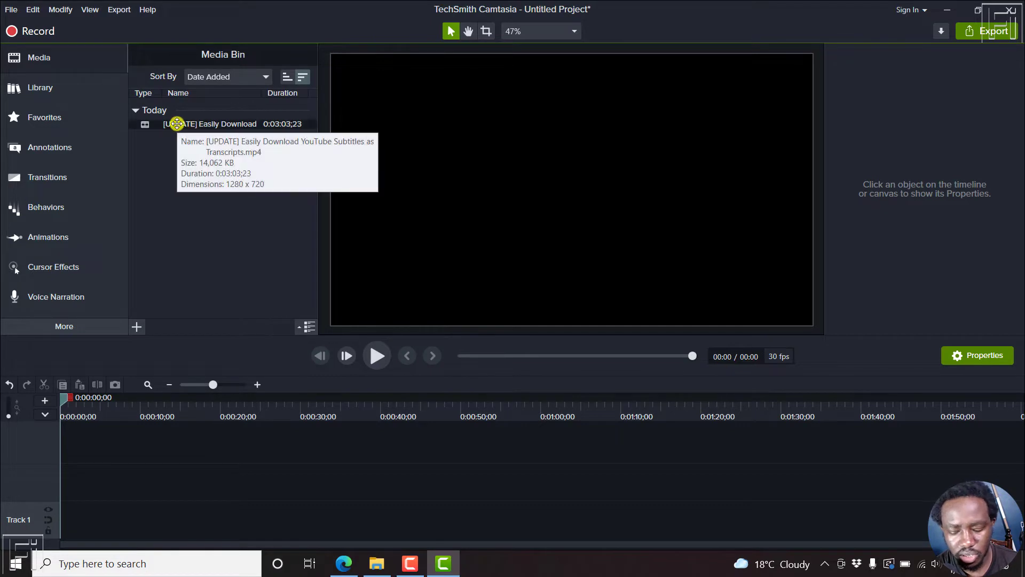
right_click(177, 123)
left_click(199, 133)
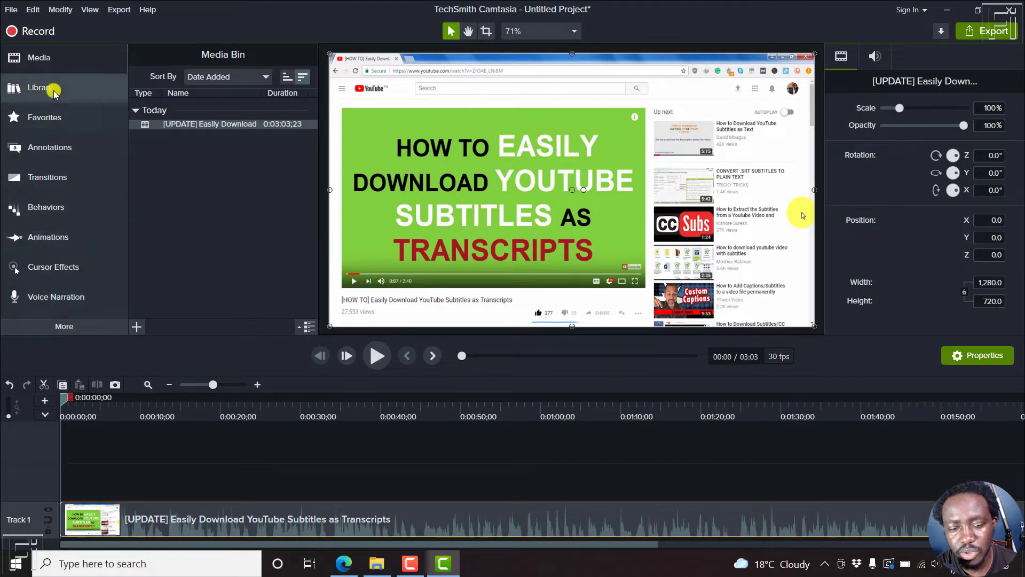
Step: Import the "Out of Sync Subtitles" caption file into the project
left_click(68, 327)
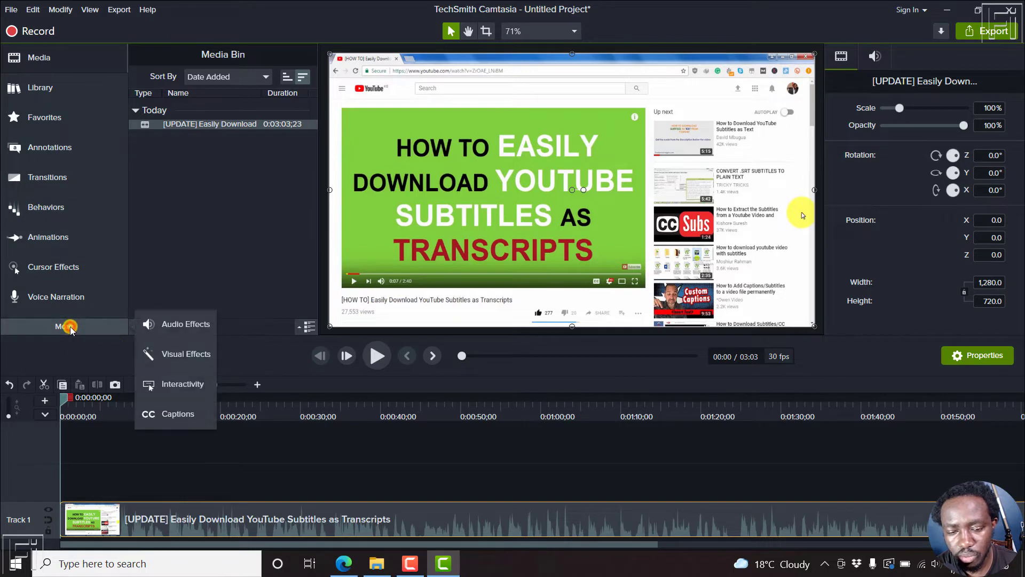
left_click(180, 414)
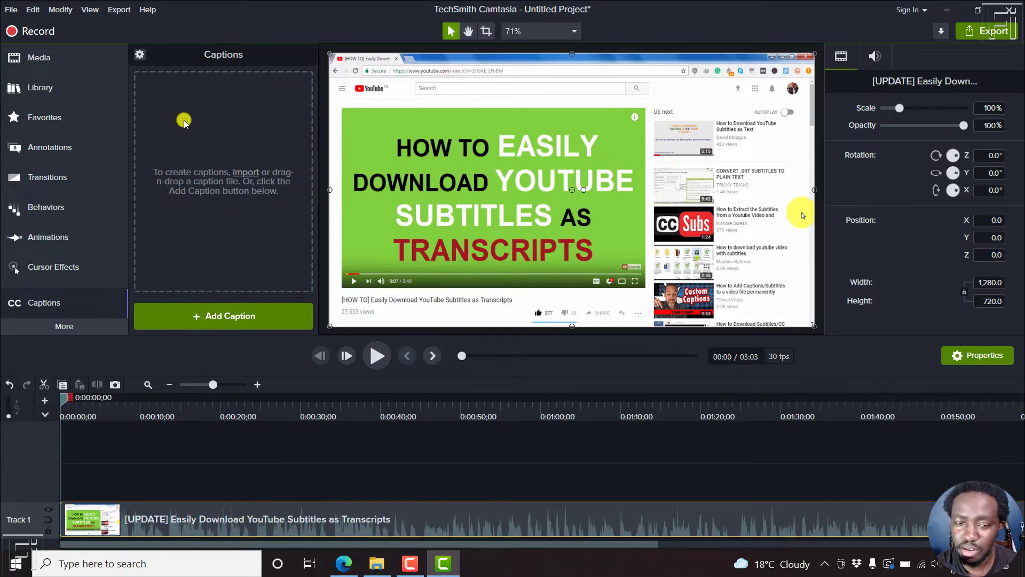
left_click(139, 55)
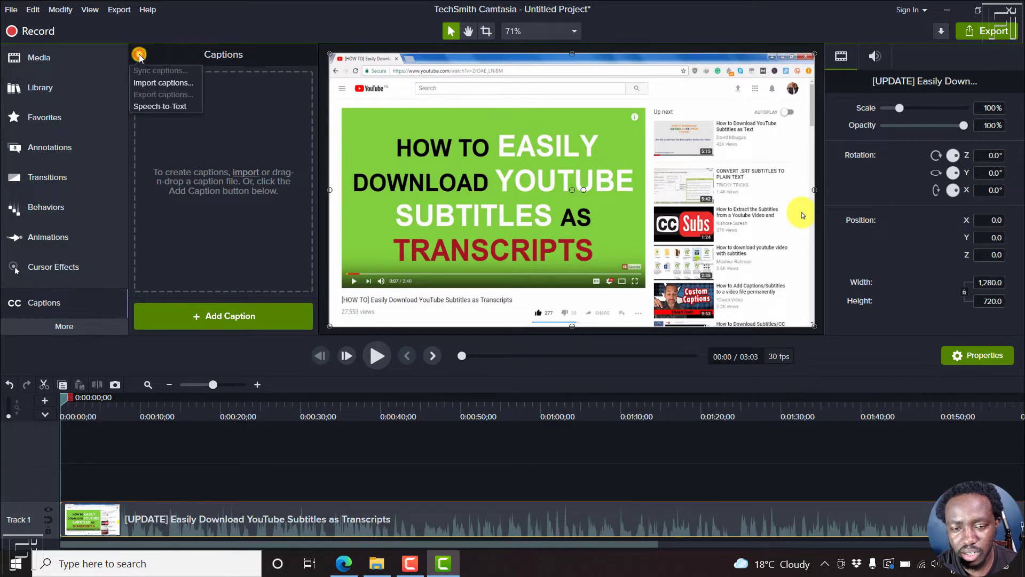
left_click(153, 83)
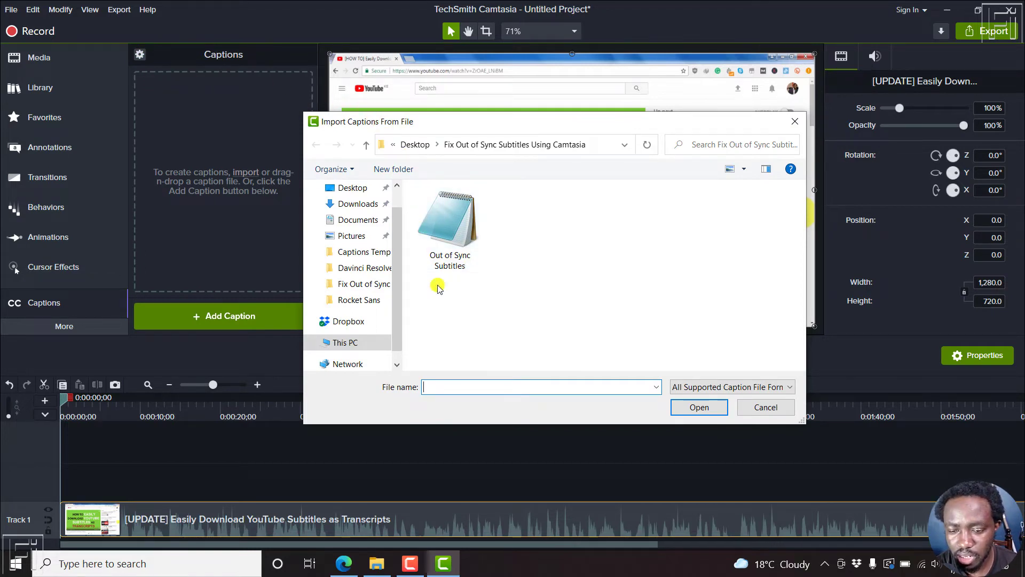
left_click(466, 231)
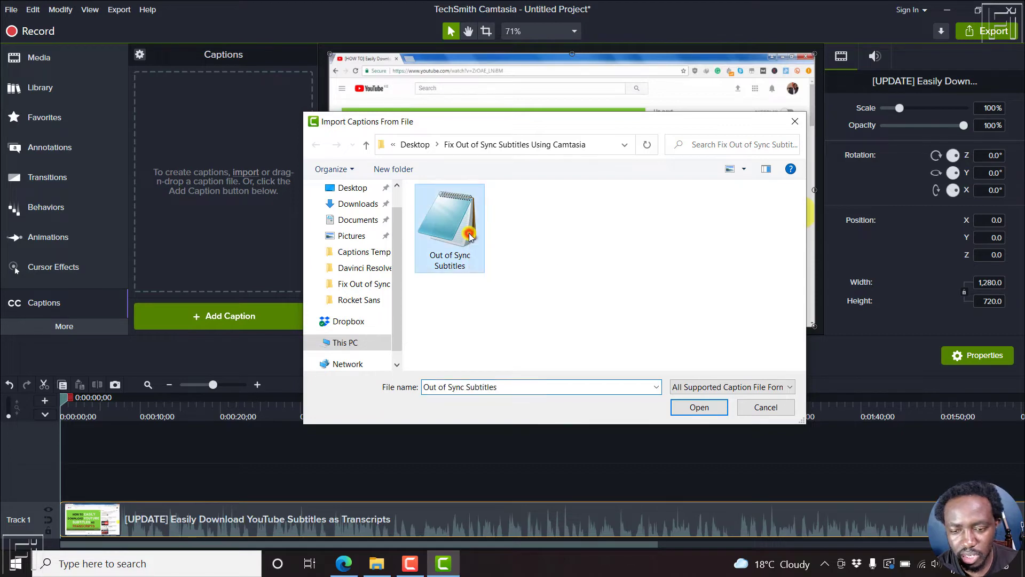
left_click(716, 411)
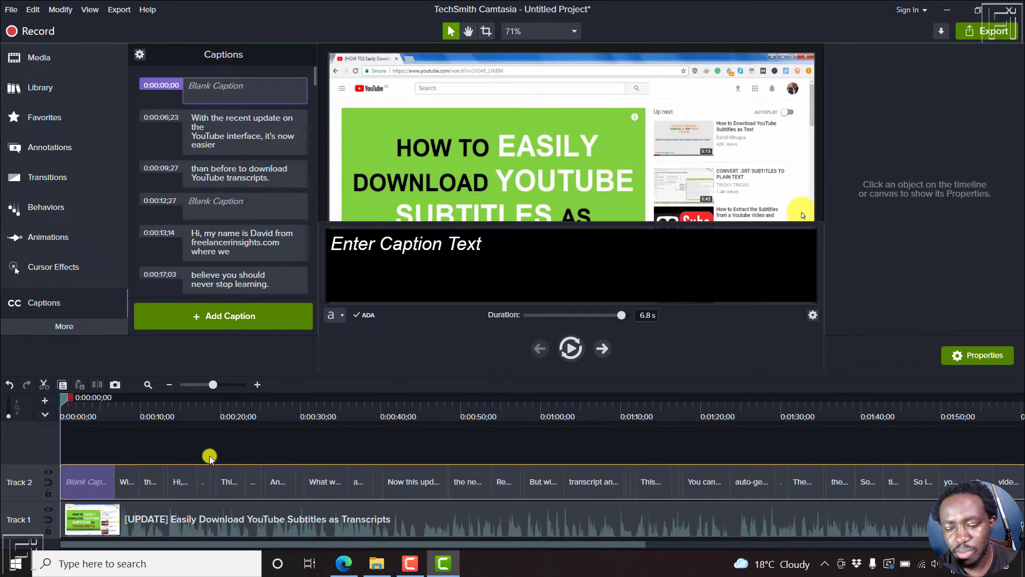
Step: Play the video's opening to compare the speech with the first spoken caption, and return the playhead to that caption's start
left_click(146, 384)
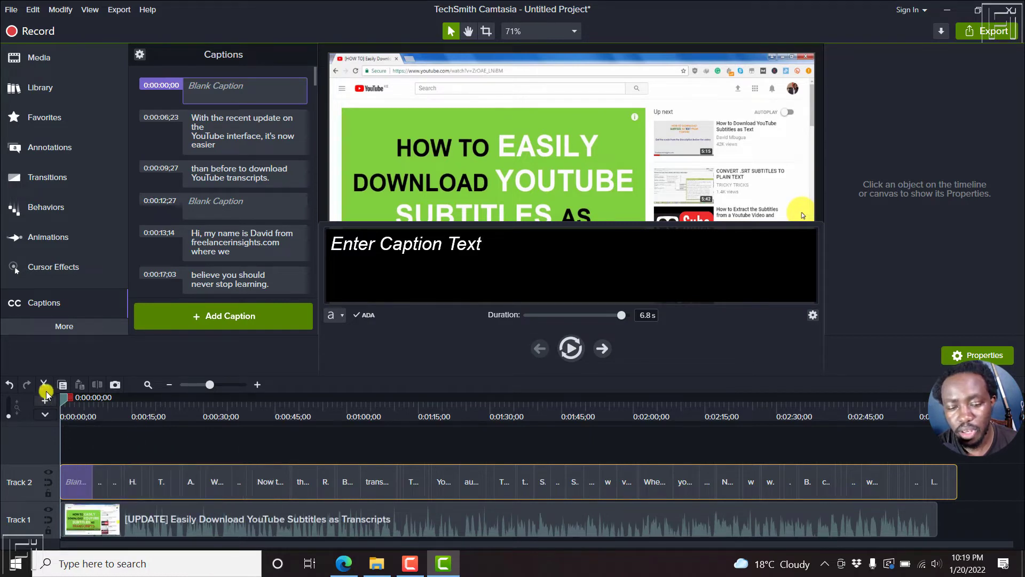
left_click(256, 385)
left_click(256, 385)
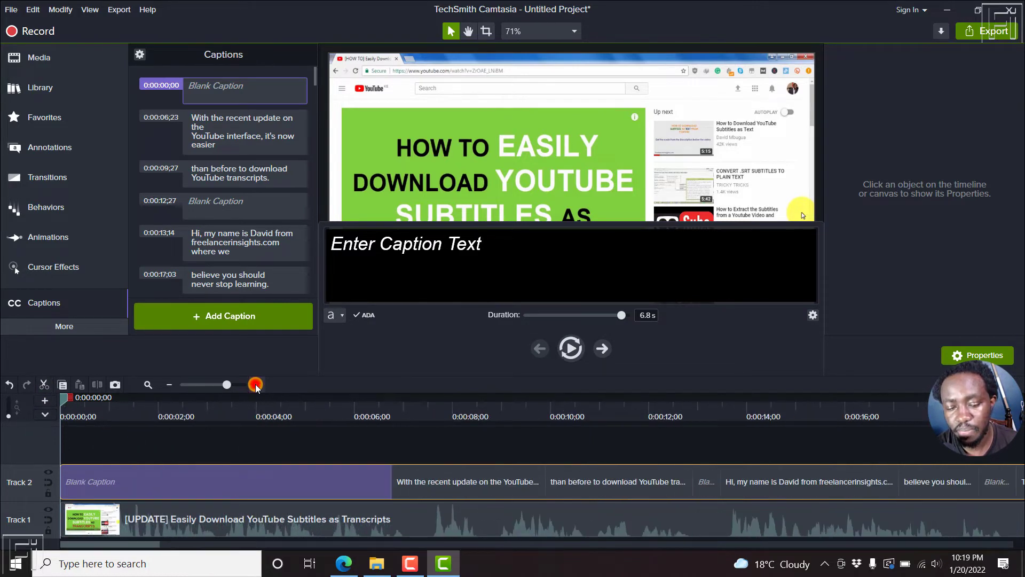
left_click(256, 385)
left_click(256, 385)
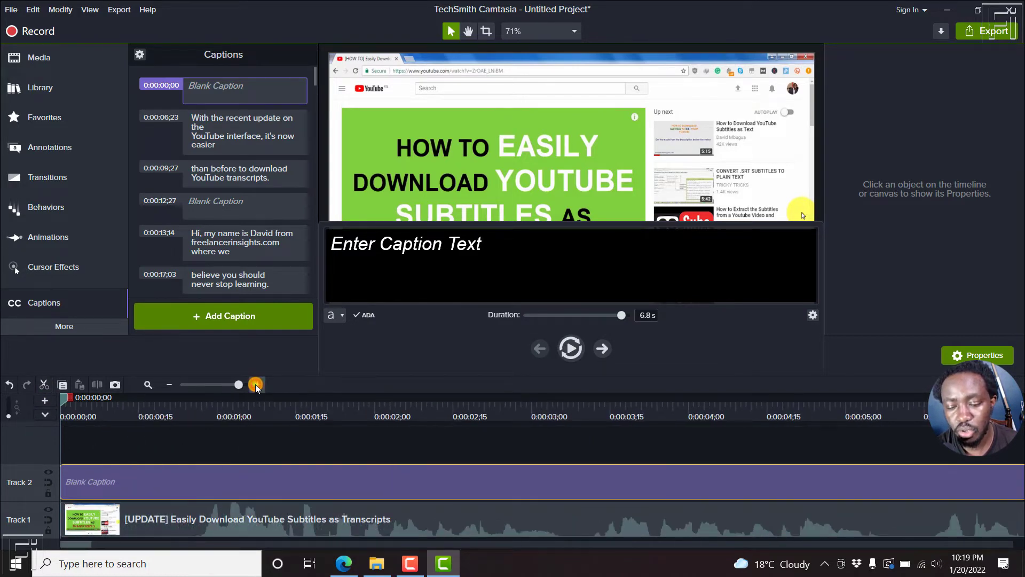
left_click(166, 385)
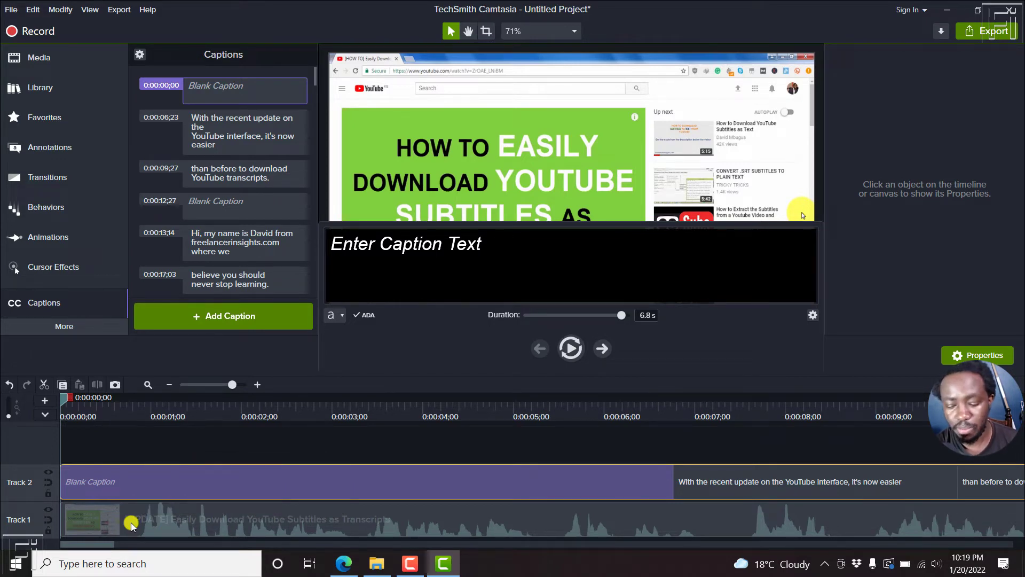
key("Escape")
key("space")
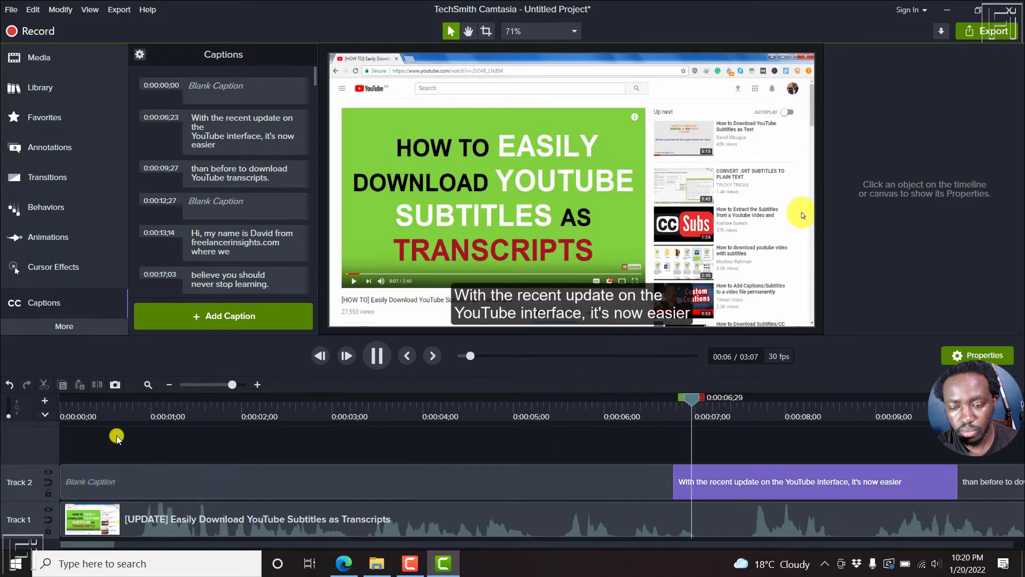
key("space")
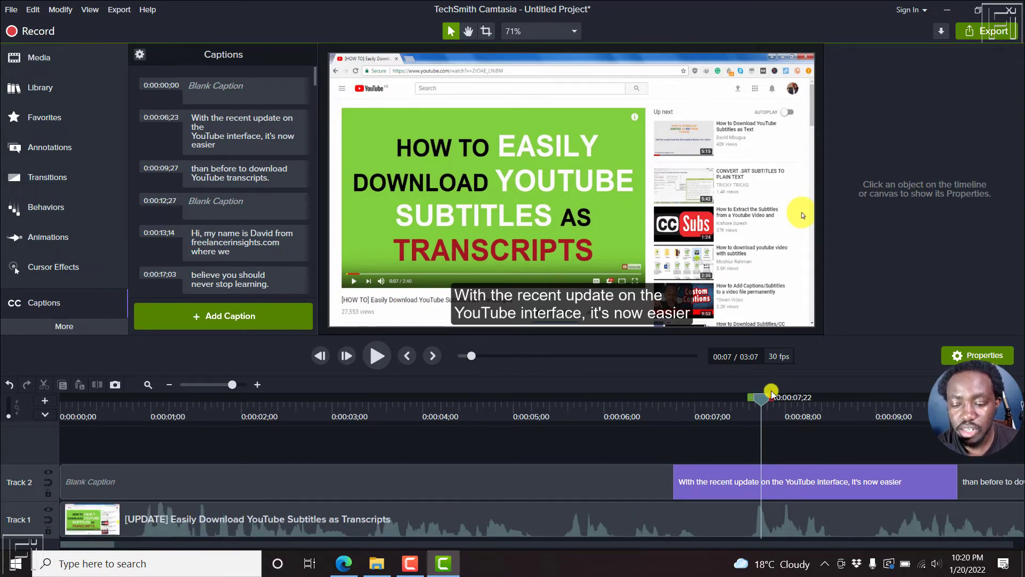
left_click_drag(762, 398, 677, 409)
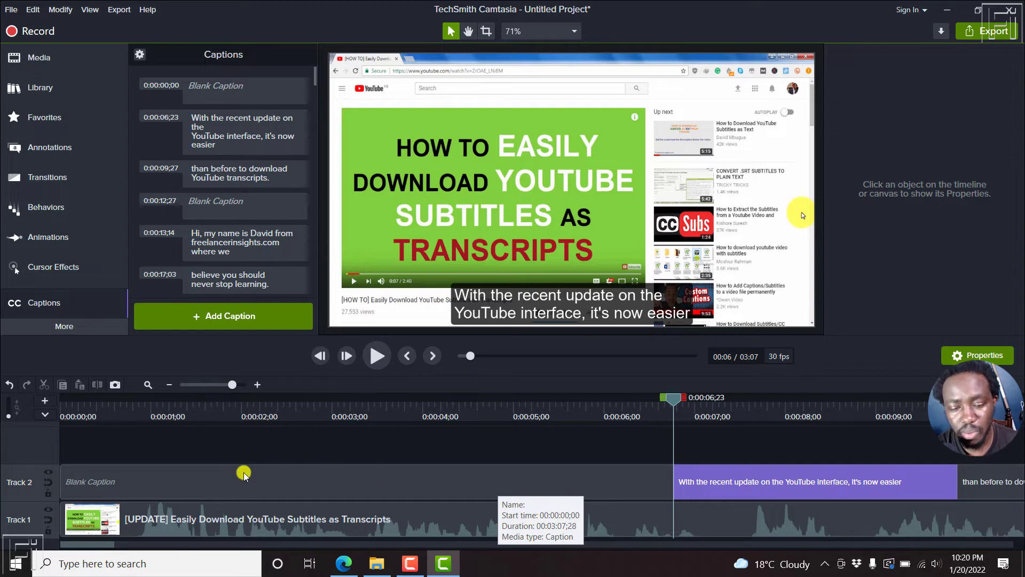
Step: Trim the leading blank caption on Track 2 so the captions start at about 0:00:04;04
left_click(63, 473)
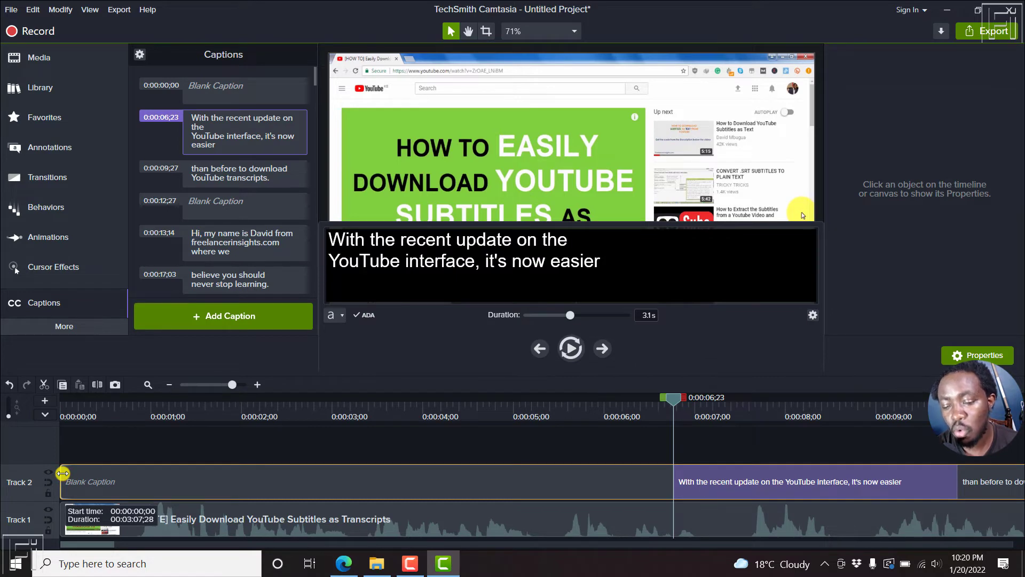
left_click(151, 385)
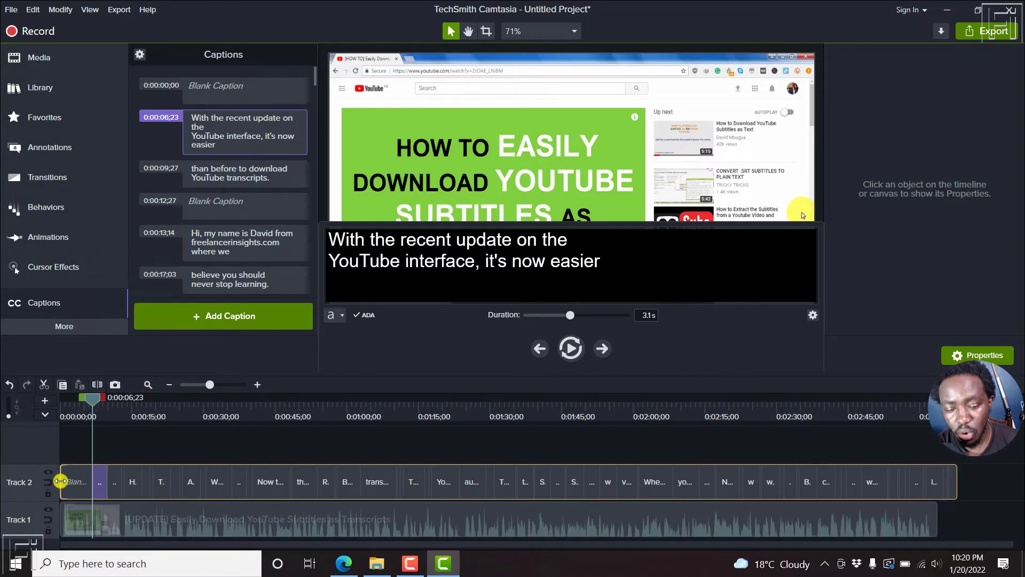
left_click_drag(60, 481, 82, 480)
Step: Move the trimmed caption track earlier until it starts at 0:00:00;00 on the timeline
left_click(259, 383)
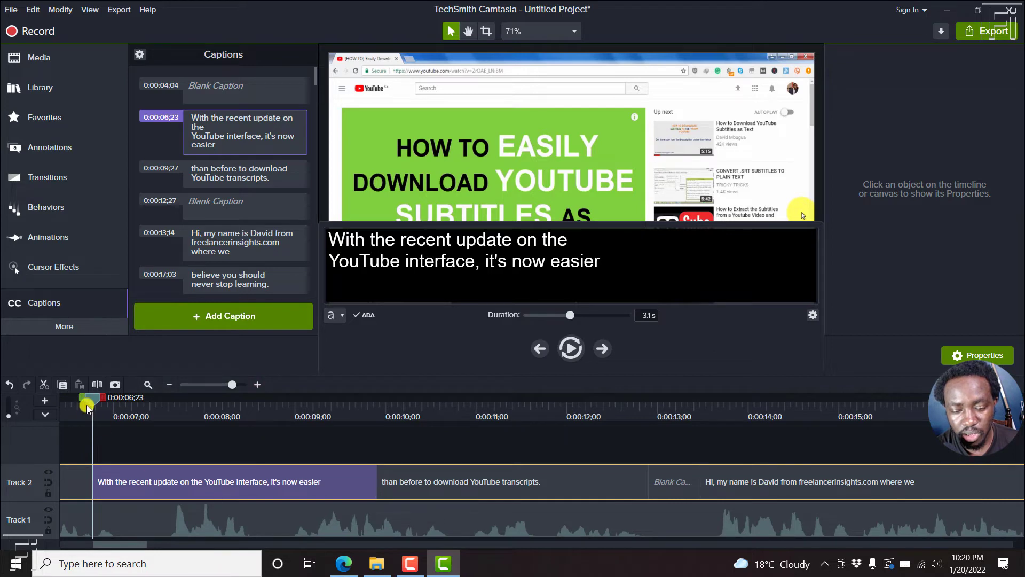
left_click_drag(93, 405, 5, 419)
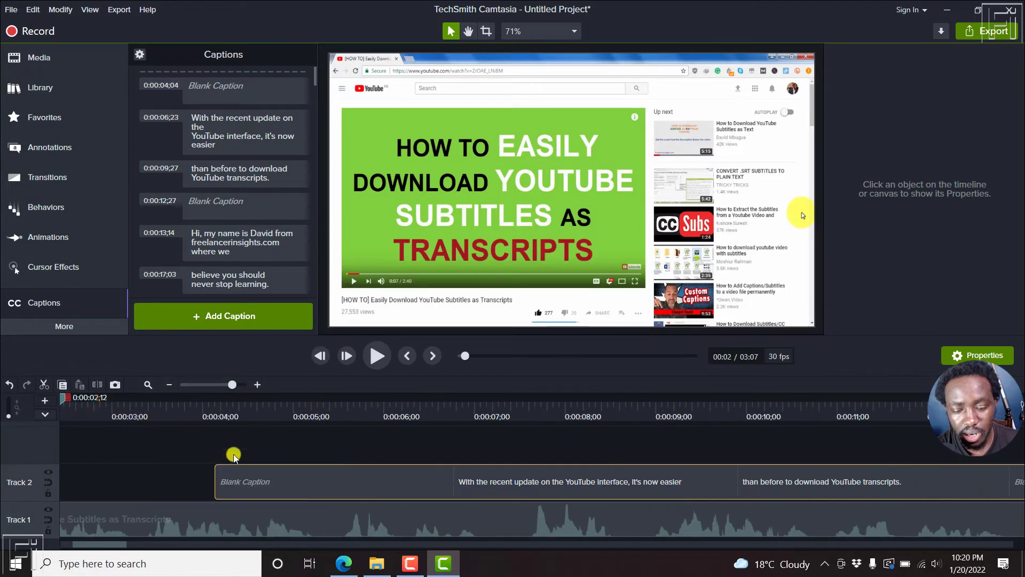
left_click_drag(526, 486, 374, 496)
left_click(148, 384)
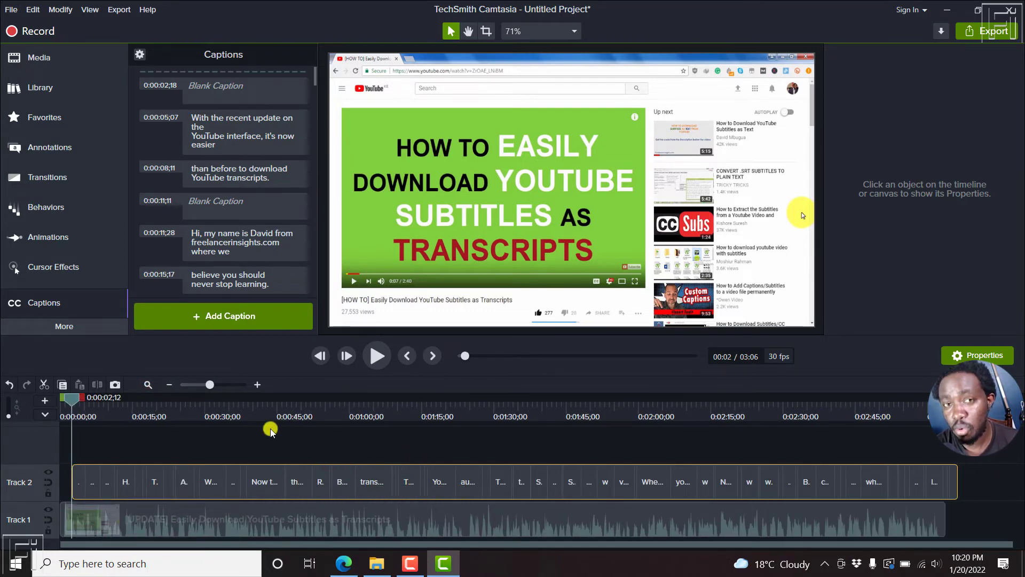
left_click(253, 384)
left_click(252, 384)
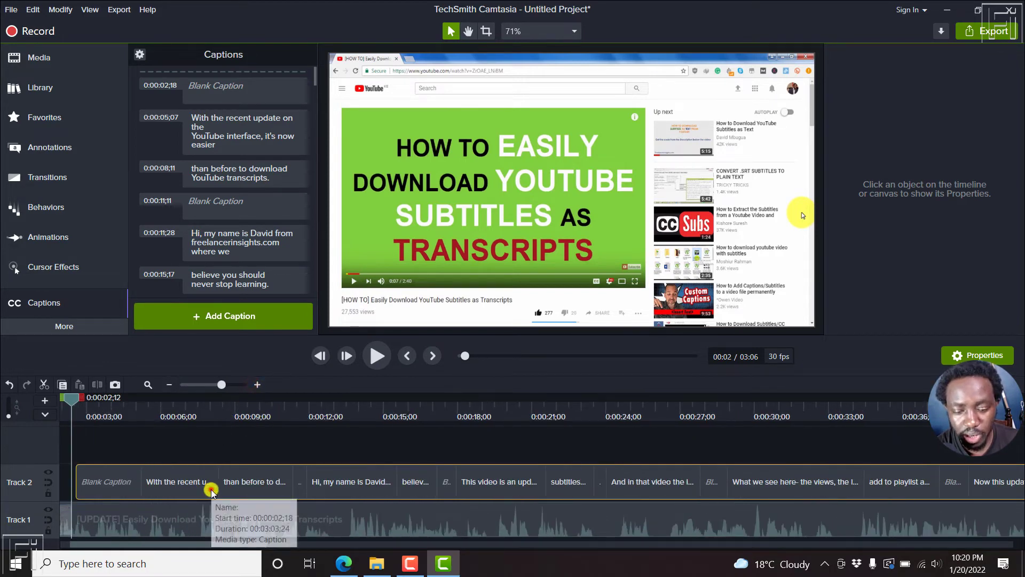
left_click_drag(211, 488, 118, 497)
scroll(49, 498, "left", 1)
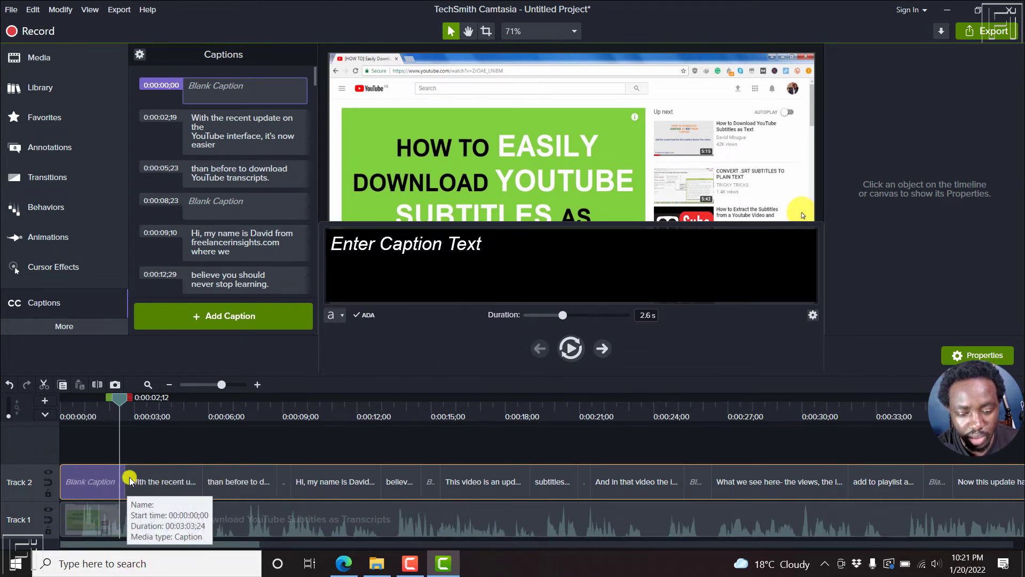
Step: Trim the leading blank caption further and shift the captions back to the timeline start, with the first spoken caption at about 0:00:00;25
left_click_drag(61, 477, 92, 482)
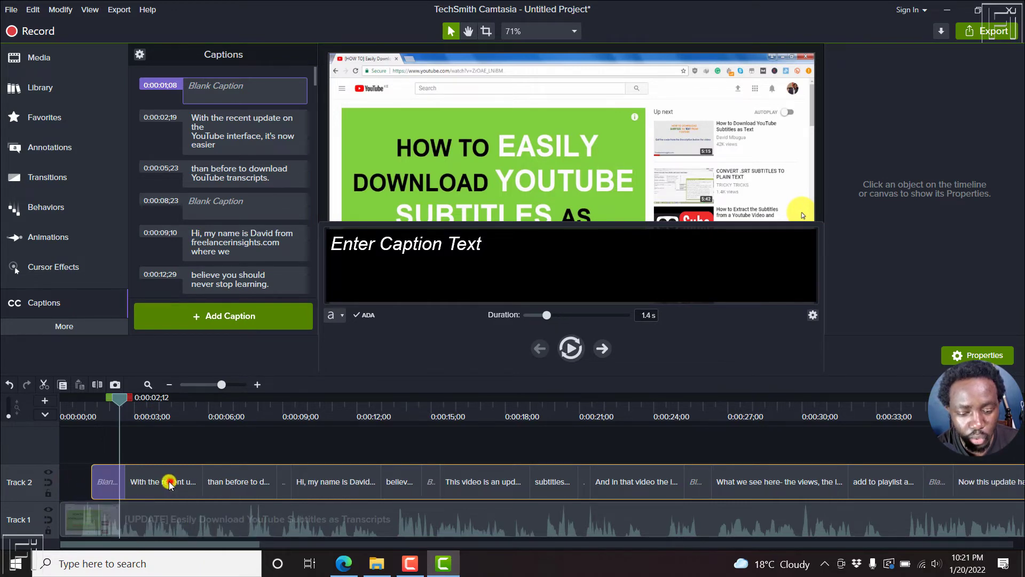
left_click_drag(169, 485, 129, 487)
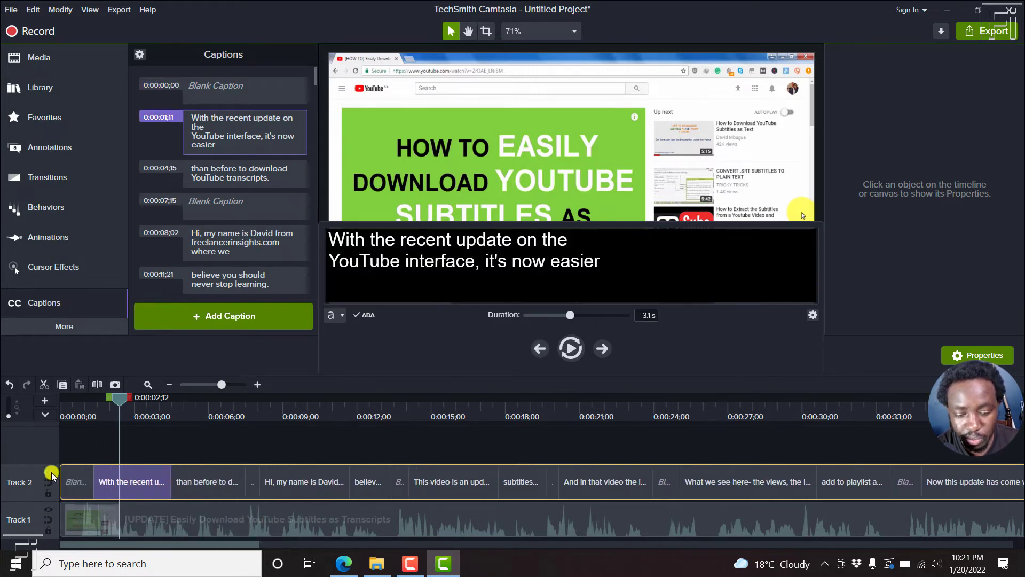
left_click_drag(62, 482, 105, 485)
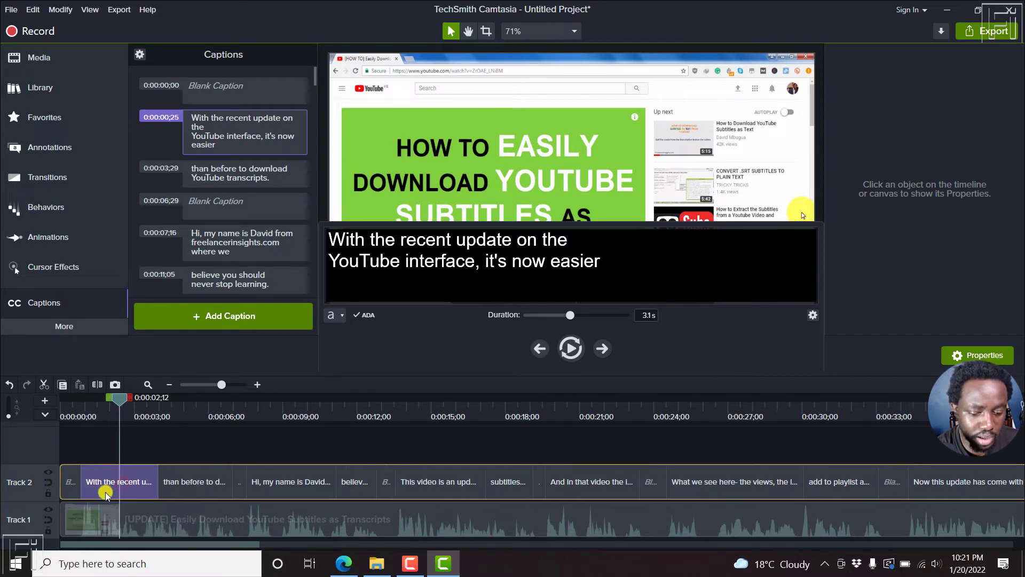
Step: Shift the captions so the first spoken one starts at 0:00:00;26, where the speech begins, and extend the blank caption to the timeline start
left_click(87, 412)
left_click(257, 385)
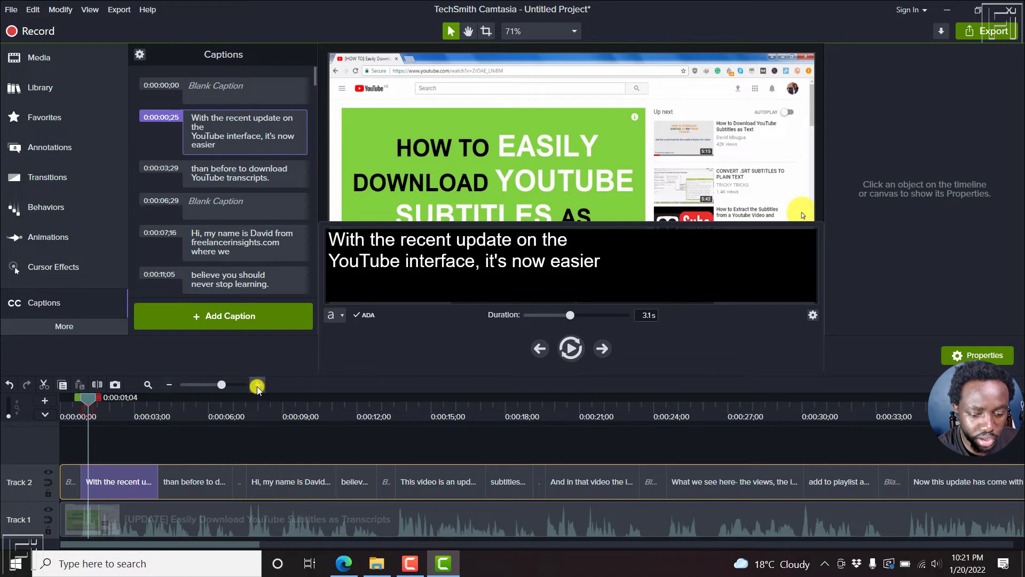
left_click(256, 385)
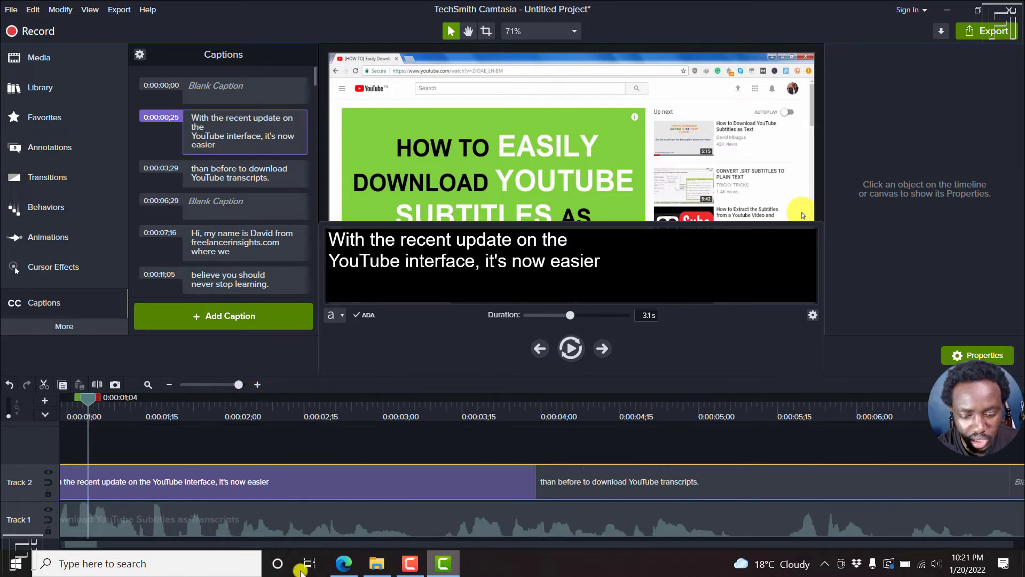
left_click_drag(68, 542, 61, 544)
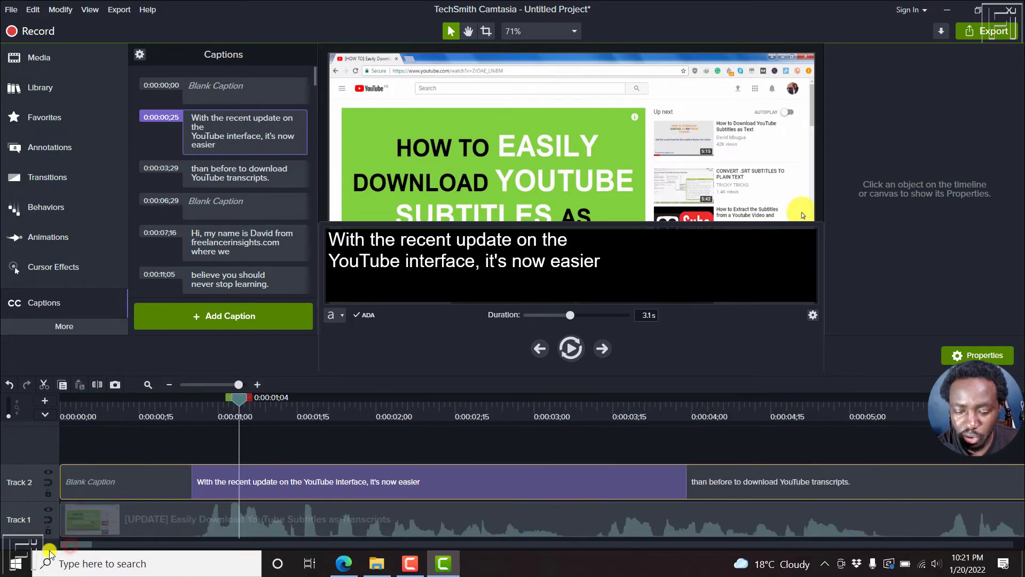
left_click_drag(242, 401, 205, 415)
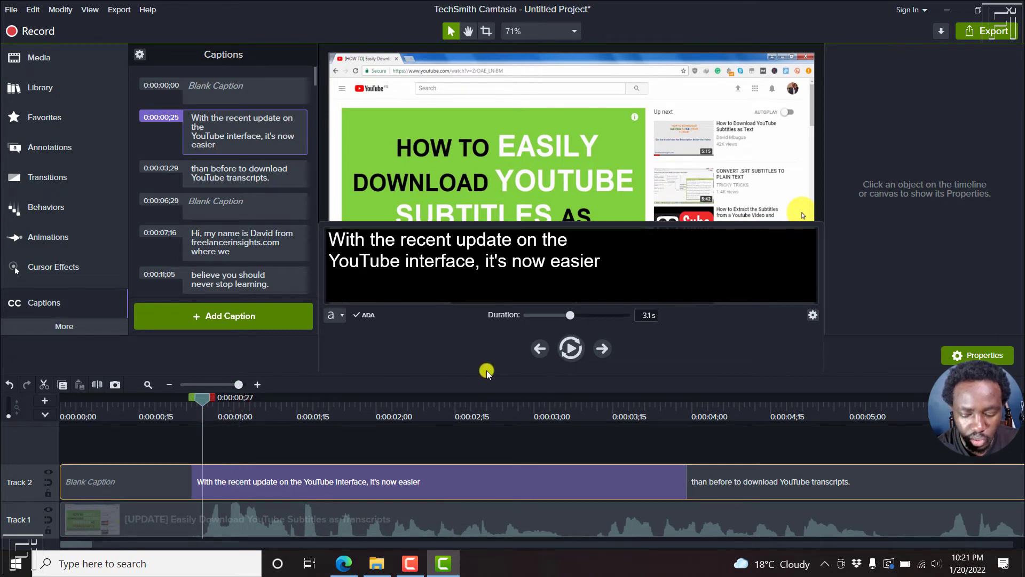
key("comma")
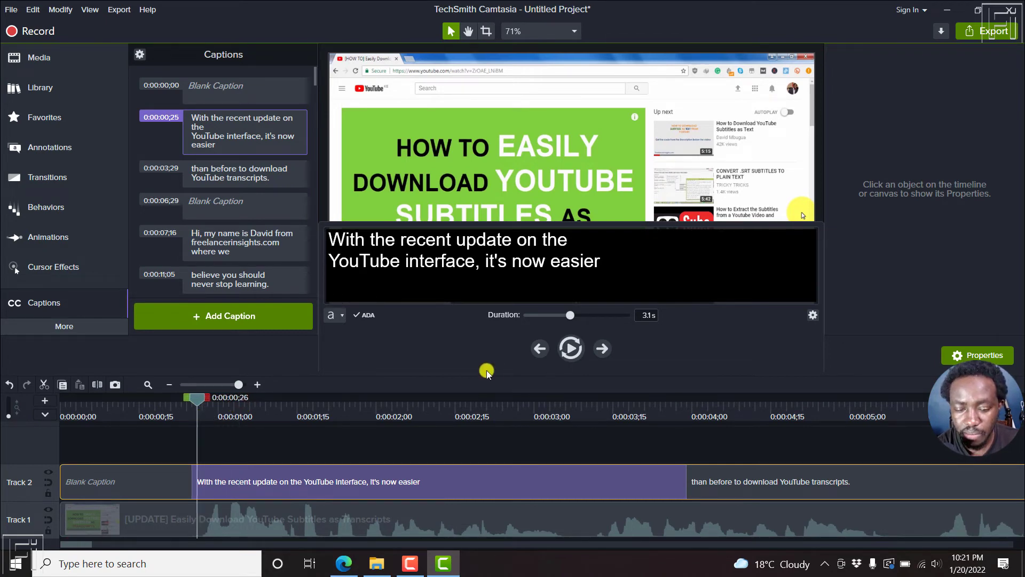
left_click_drag(239, 482, 244, 486)
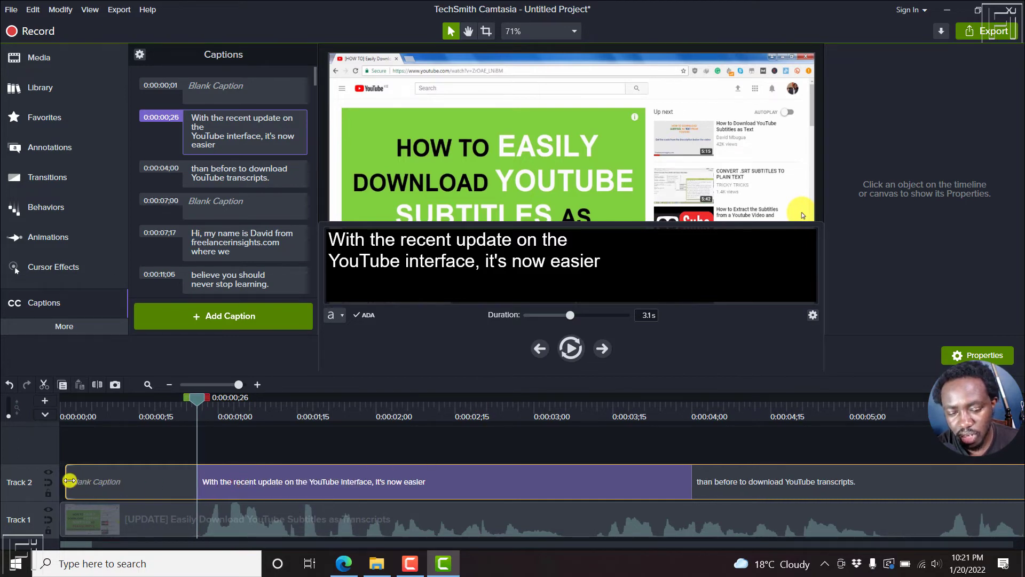
left_click_drag(68, 481, 41, 480)
left_click(145, 440)
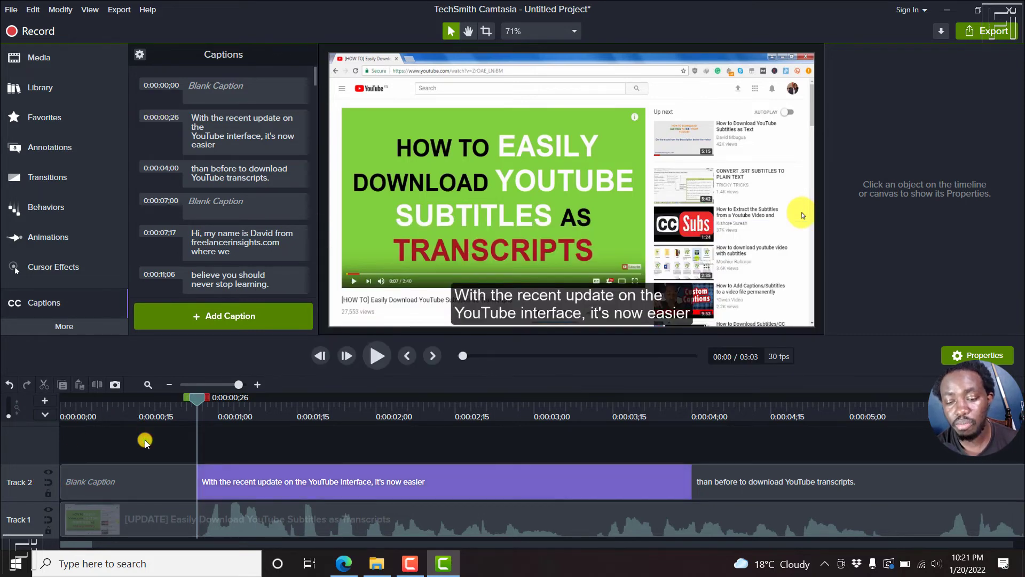
Step: Play the video from the timeline start to about 0:00:08;14 to check the captions against the speech
left_click(407, 355)
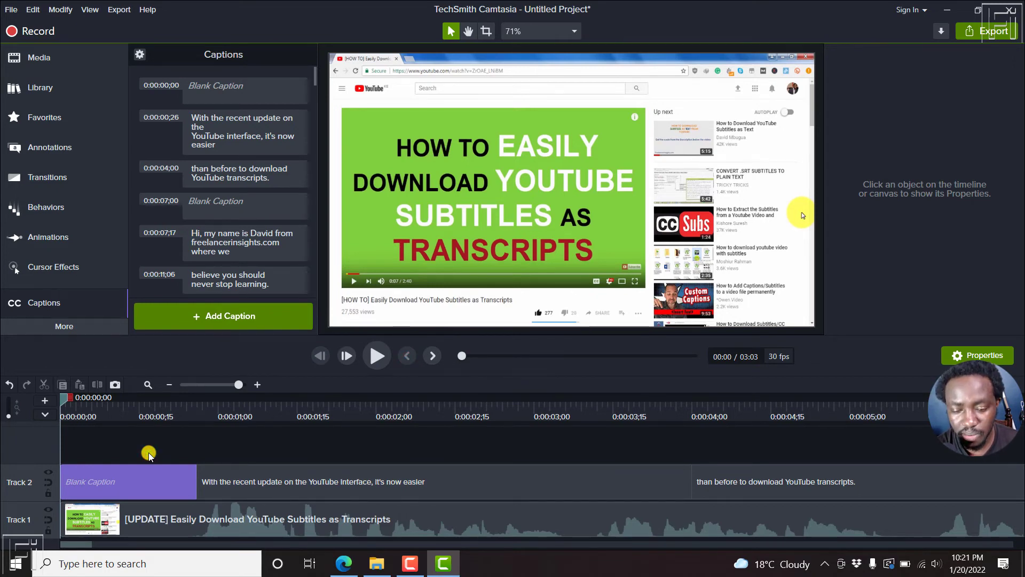
key("space")
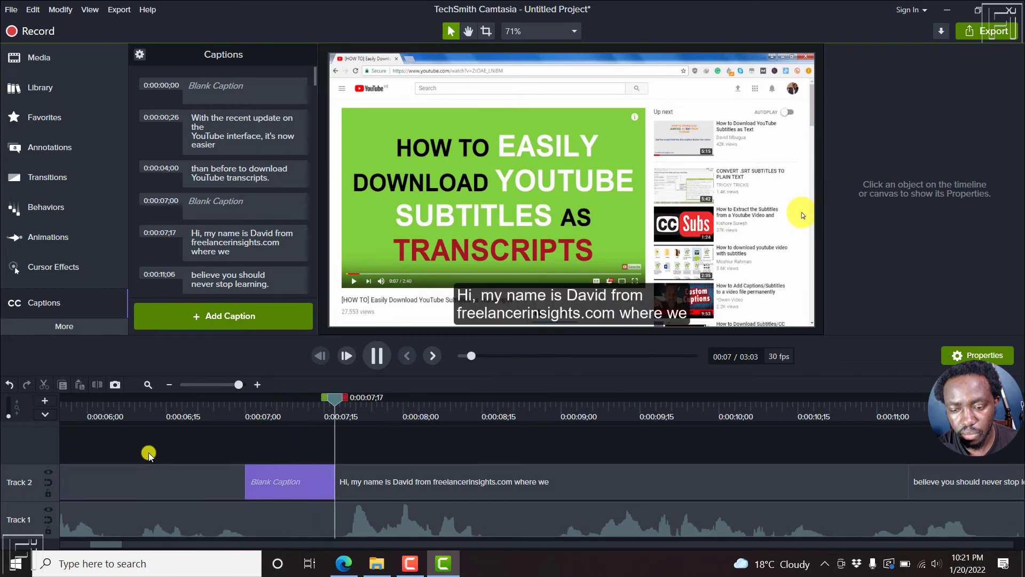
key("space")
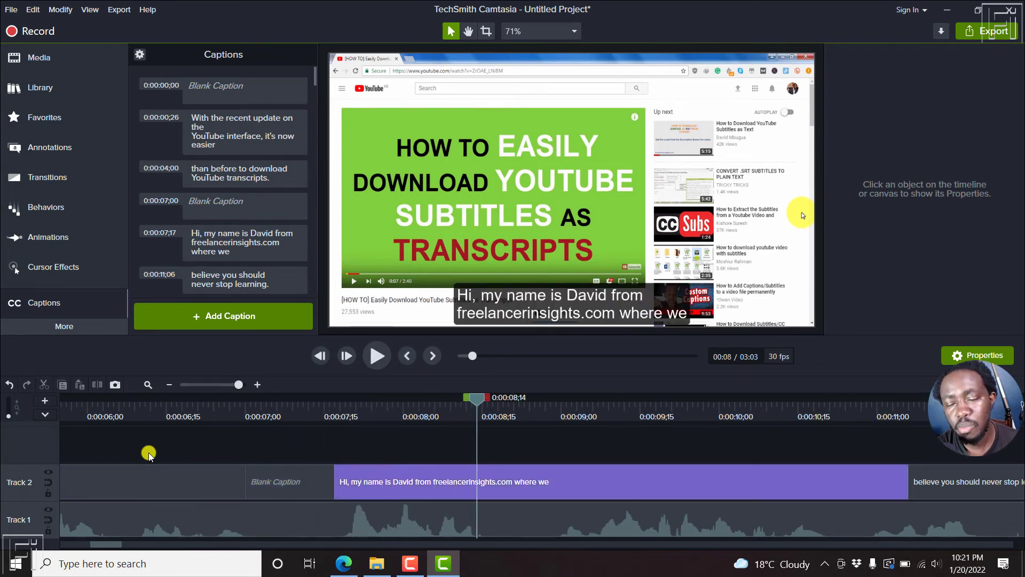
Step: Examine the Track 2 captions against the audio waveform over the whole timeline and up close from about 0:00:08 to 0:00:17
left_click(147, 385)
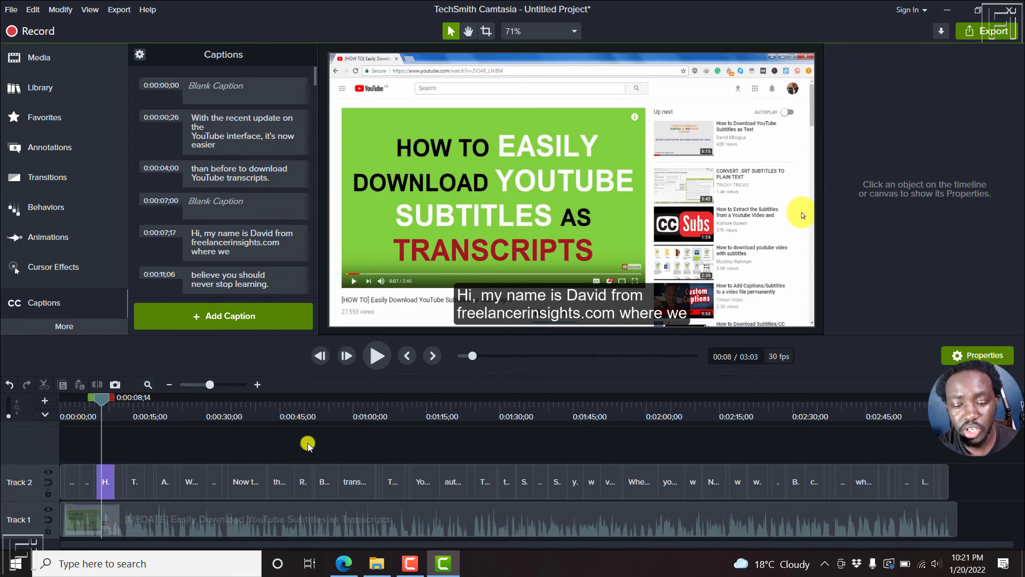
left_click(247, 482)
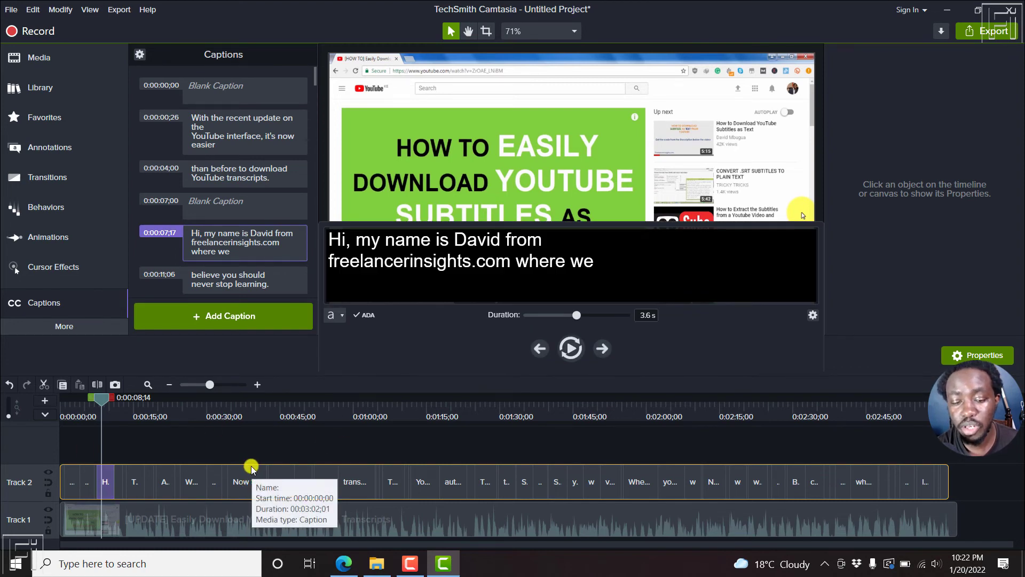
left_click(277, 452)
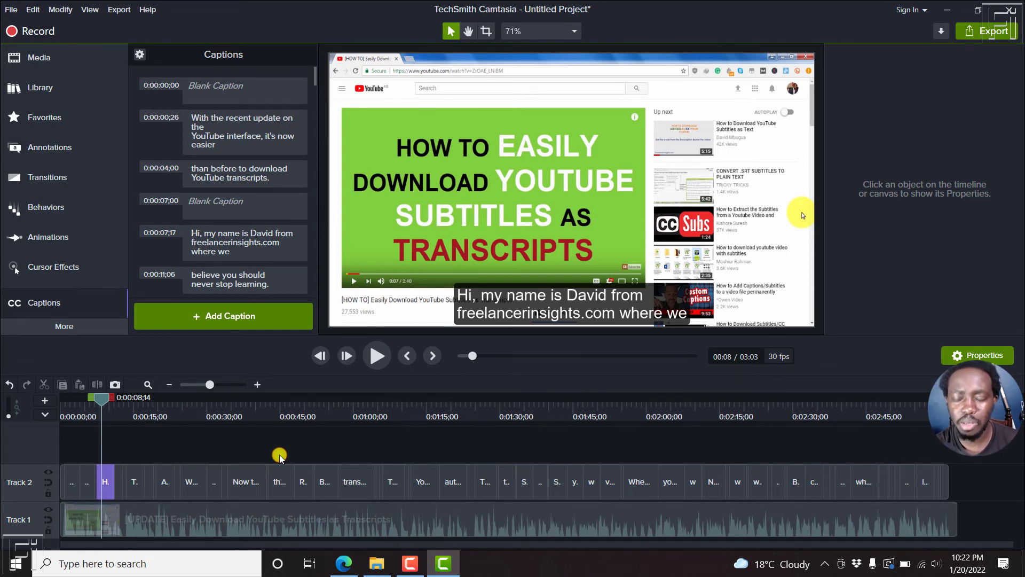
left_click(258, 384)
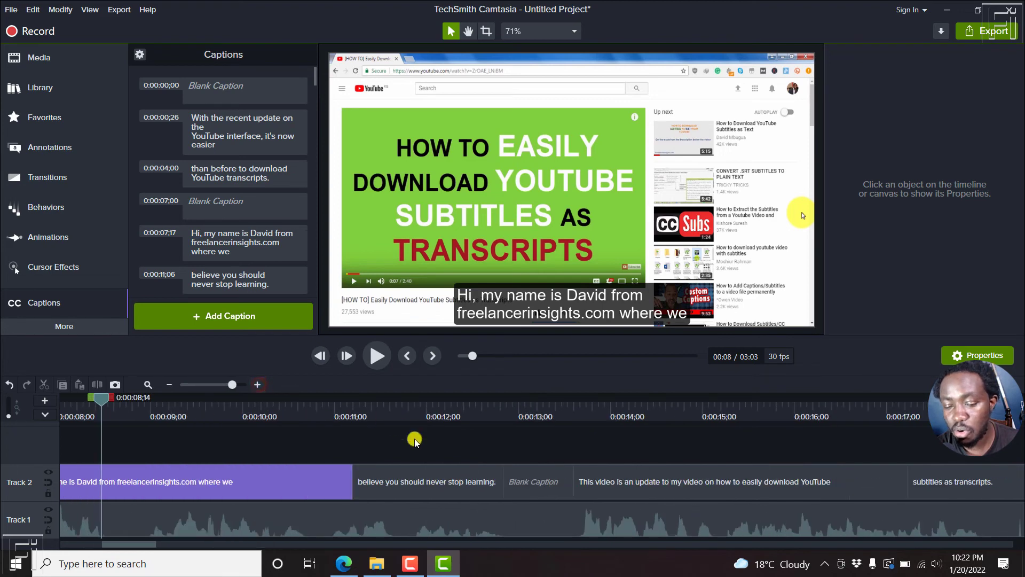
left_click(522, 482)
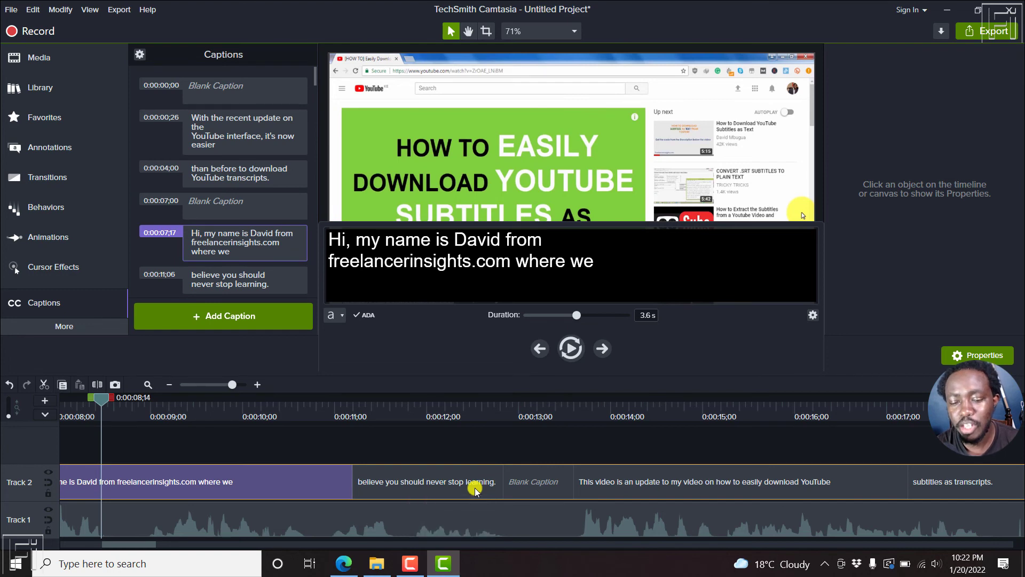
key("Escape")
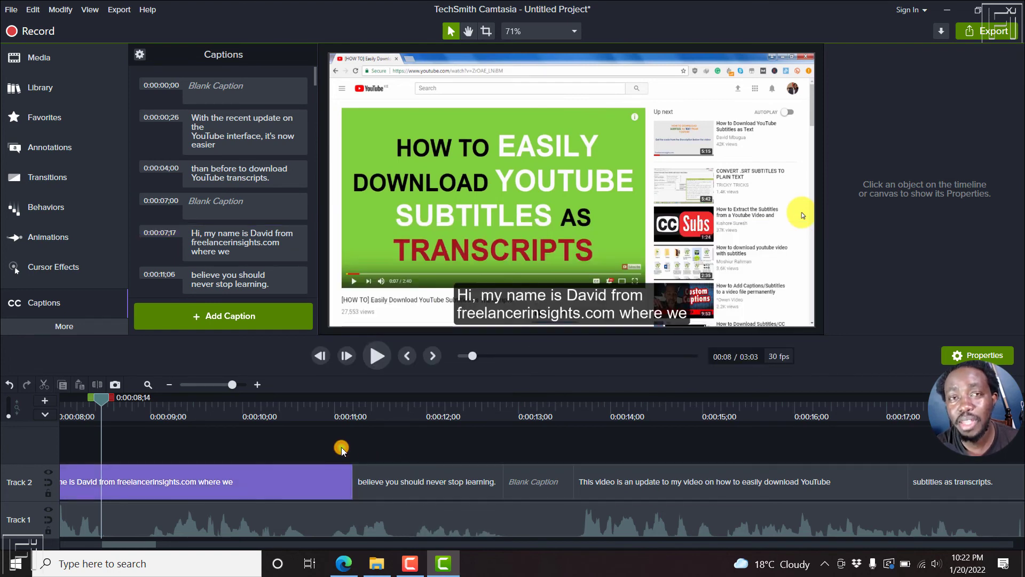